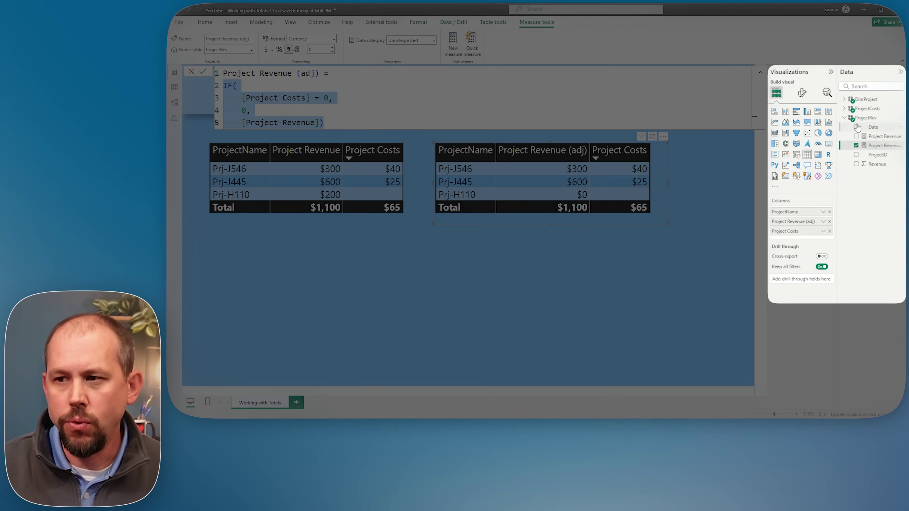
Step: Create a new measure in ProjectRev named Project Revenue (w/ttl)
{"action": "right_click", "coordinate": [861, 122]}
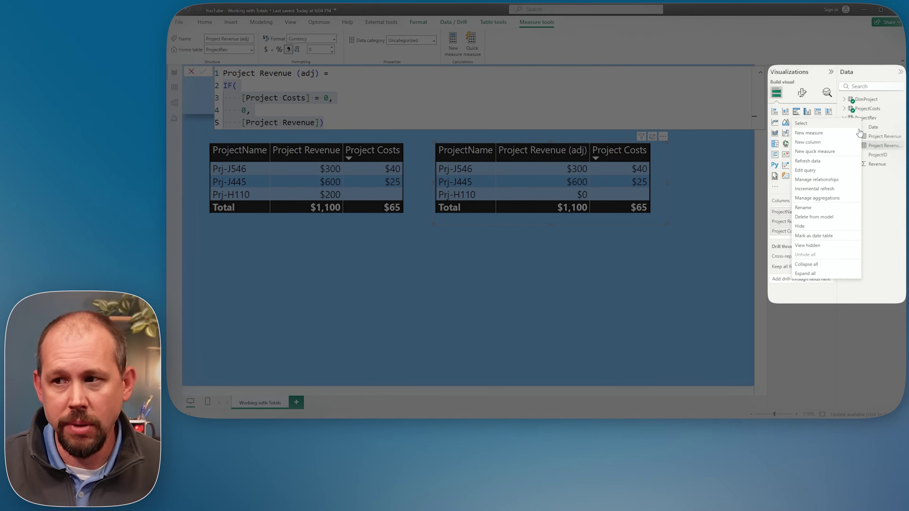
{"action": "left_click", "coordinate": [823, 133]}
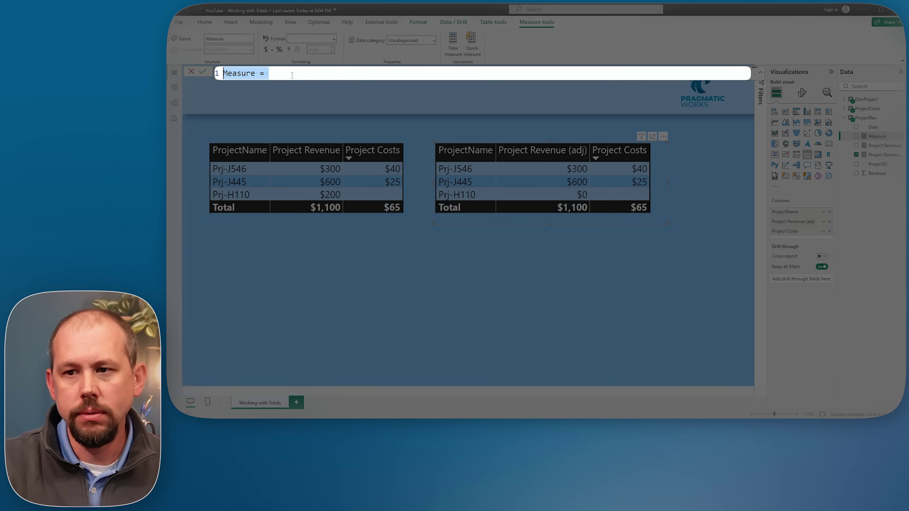
{"action": "type", "text": "Project Rev"}
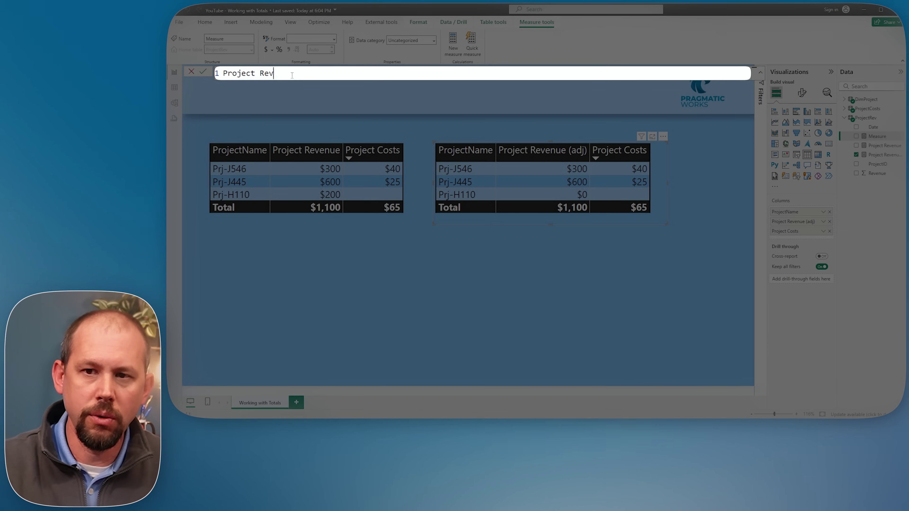
{"action": "type", "text": "enue ("}
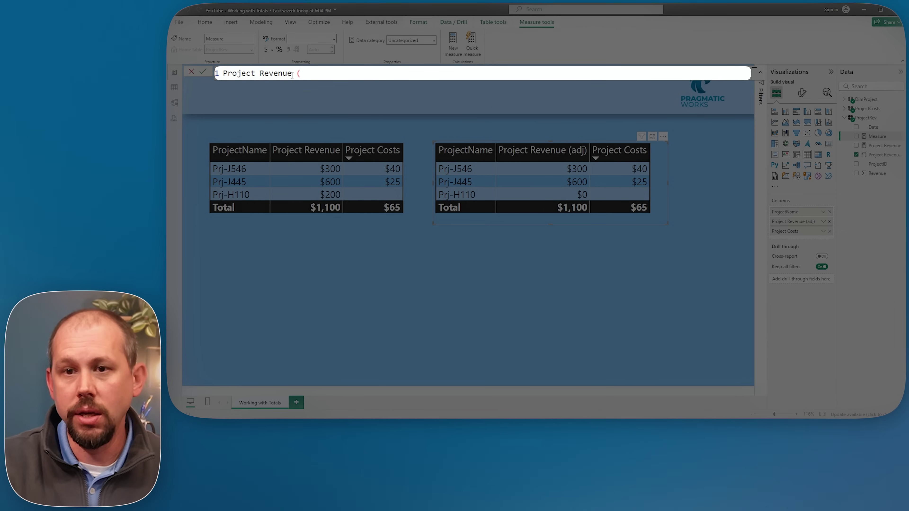
{"action": "type", "text": "w/ttl) ="}
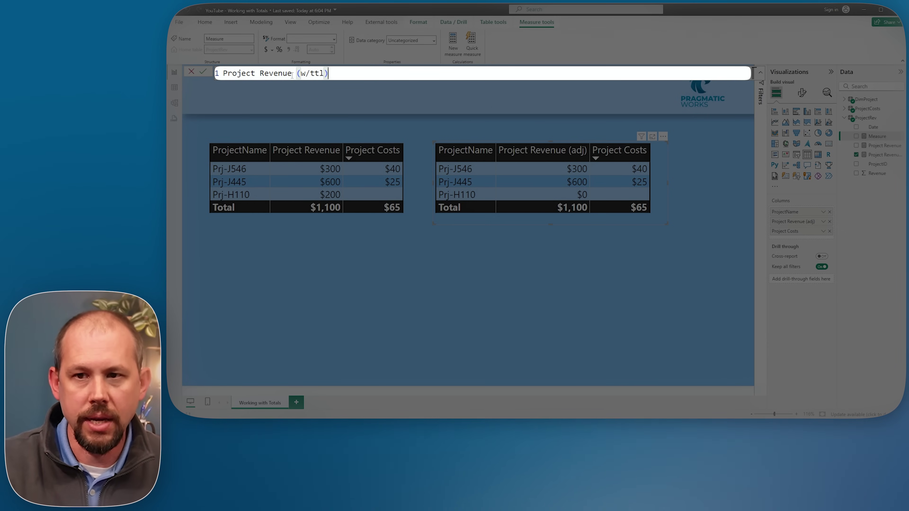
{"action": "key", "text": "shift+Return"}
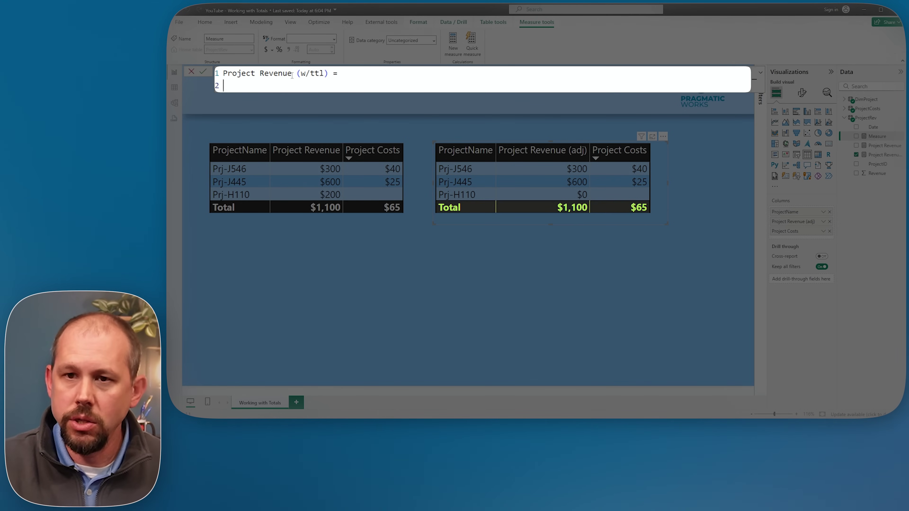
Step: Define the measure as HASONEVALUE('DimProject'[ProjectName]) and commit it
{"action": "type", "text": "hasone"}
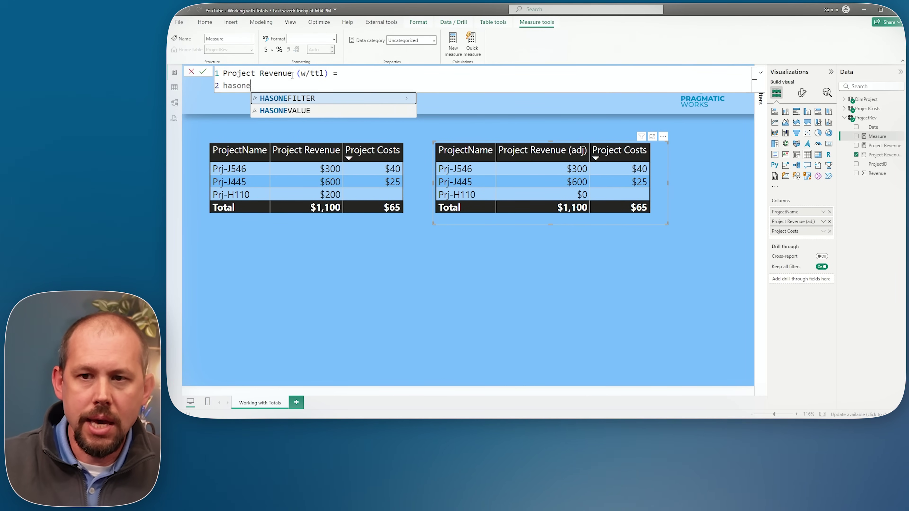
{"action": "key", "text": "Down"}
{"action": "key", "text": "Tab"}
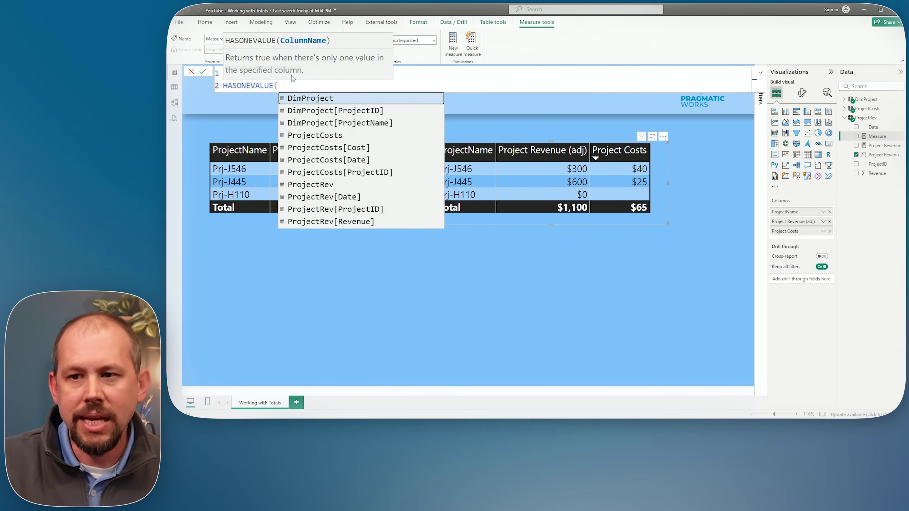
{"action": "type", "text": "'"}
{"action": "key", "text": "Down"}
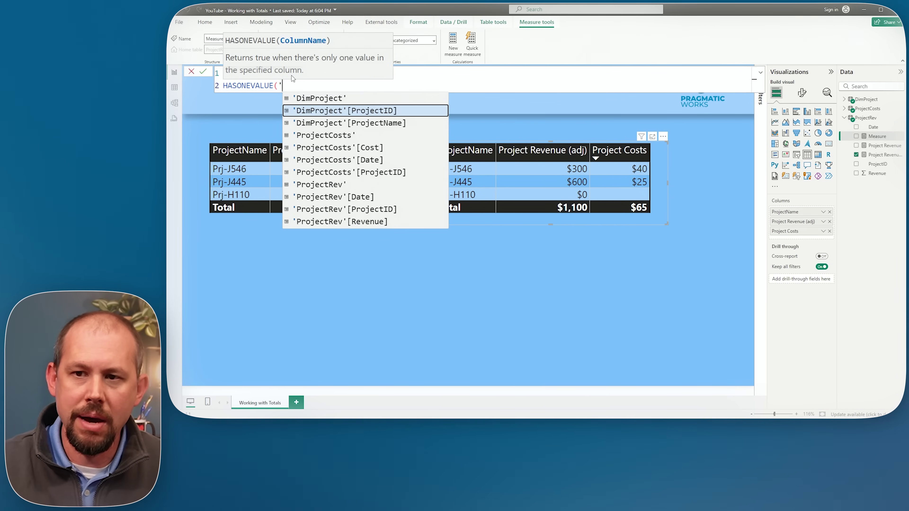
{"action": "key", "text": "Down"}
{"action": "key", "text": "Tab"}
{"action": "type", "text": ")"}
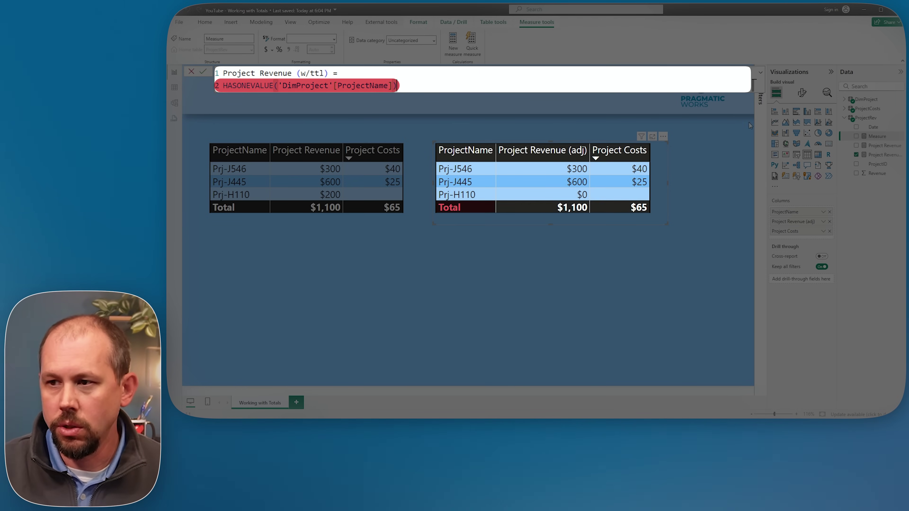
{"action": "key", "text": "Return"}
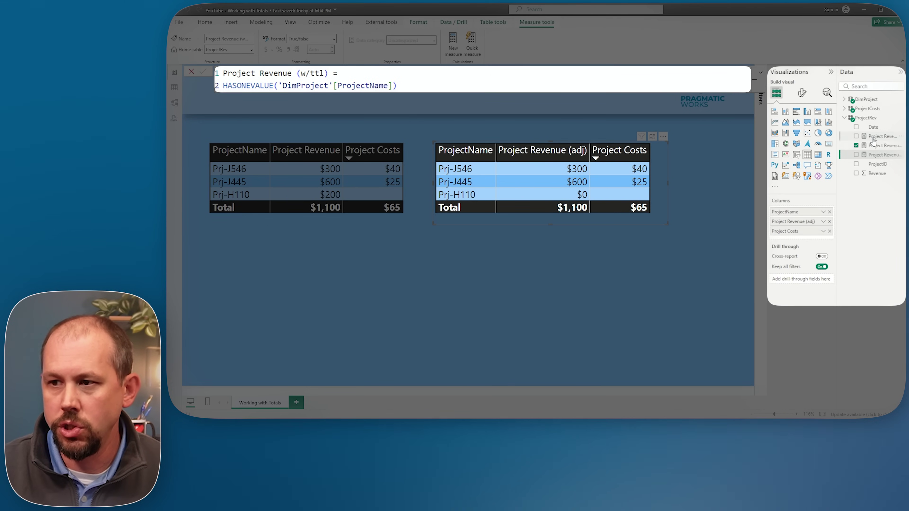
Step: Swap Project Revenue for Project Revenue (w/ttl) in the right table, showing True per project and False for Total
{"action": "left_click_drag", "start_coordinate": [879, 139], "coordinate": [642, 207]}
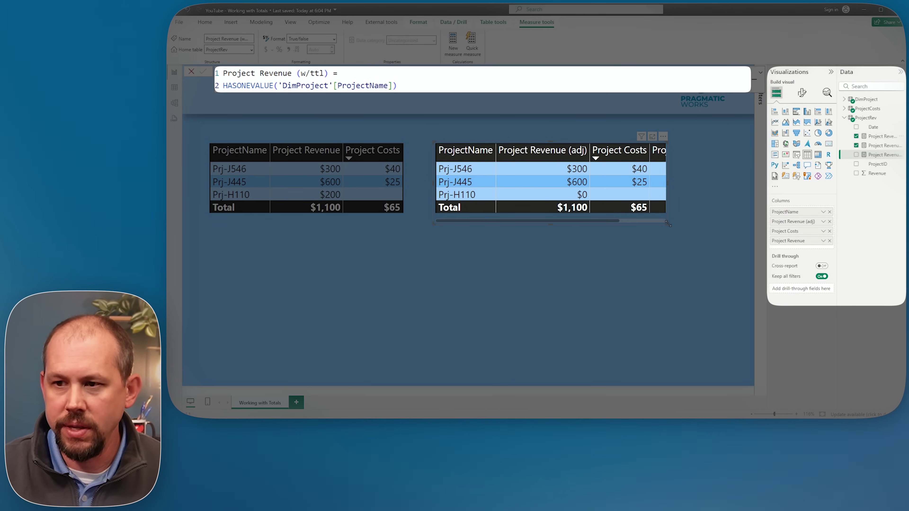
{"action": "left_click", "coordinate": [855, 137]}
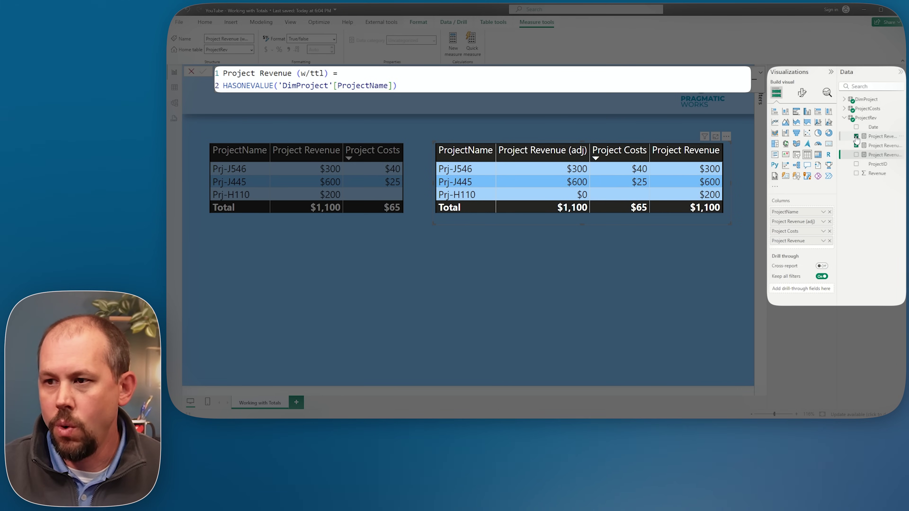
{"action": "left_click", "coordinate": [855, 154]}
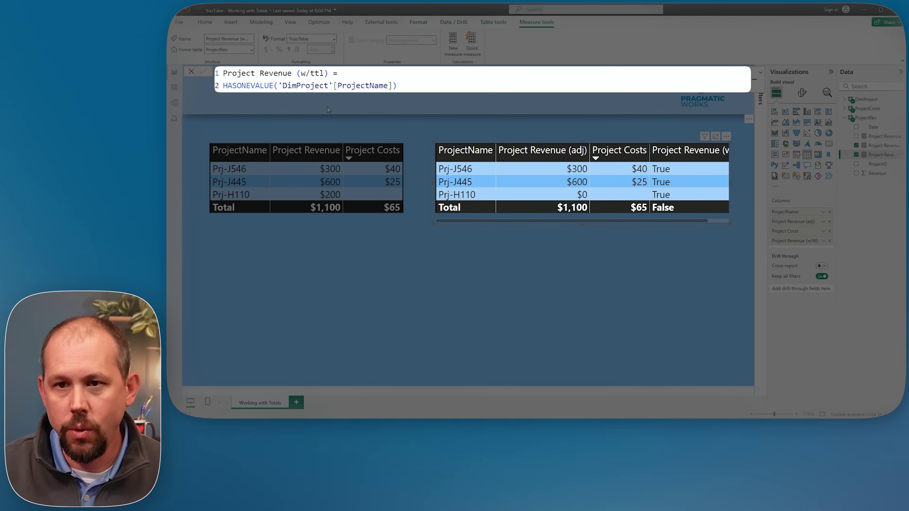
Step: Wrap the HASONEVALUE check inside an IF( on its own indented line
{"action": "left_click", "coordinate": [224, 86]}
{"action": "key", "text": "shift+Return"}
{"action": "key", "text": "Tab"}
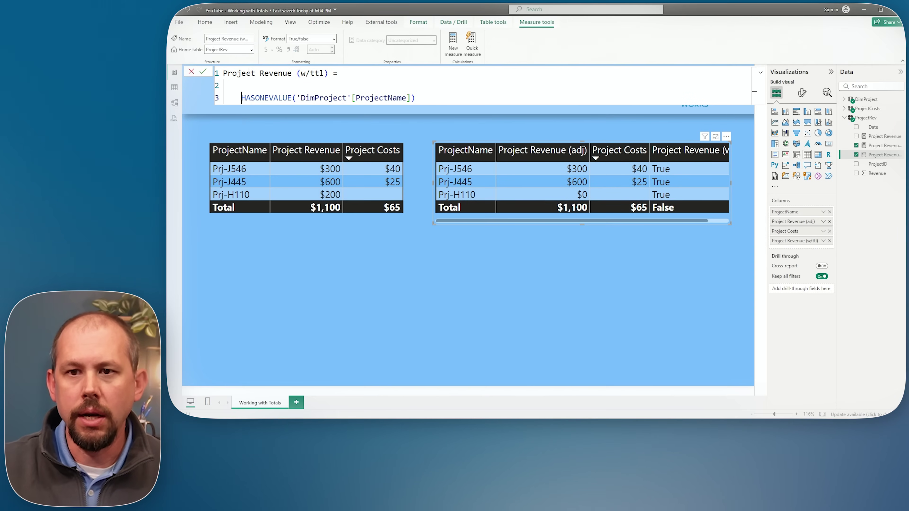
{"action": "type", "text": "IF("}
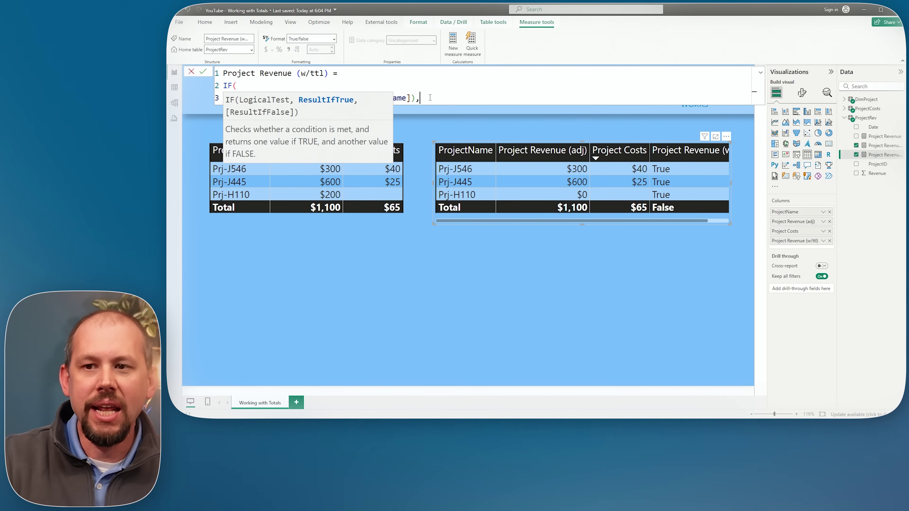
{"action": "left_click", "coordinate": [430, 98]}
{"action": "type", "text": ","}
Step: Make [Project Revenue (adj)] the IF's true result, giving 300, 600, 0 and a blank Total
{"action": "key", "text": "shift+Return"}
{"action": "key", "text": "Escape"}
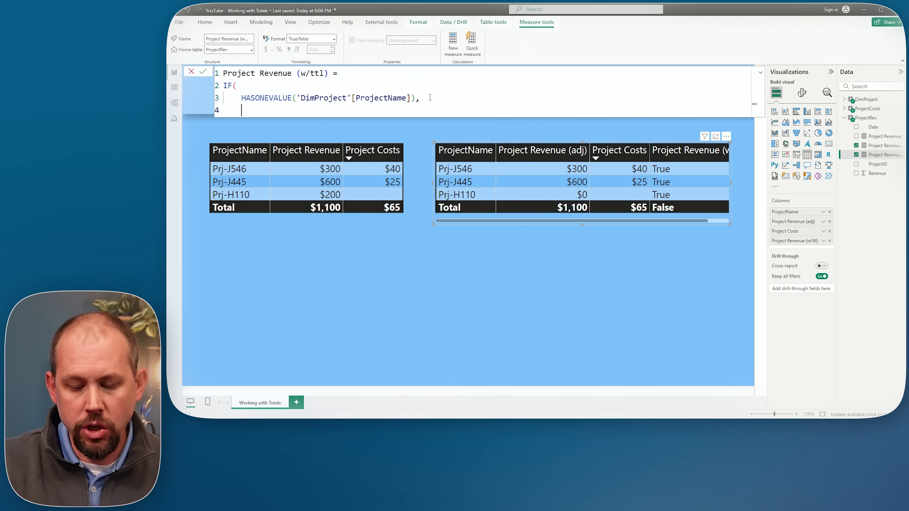
{"action": "type", "text": "["}
{"action": "key", "text": "Down"}
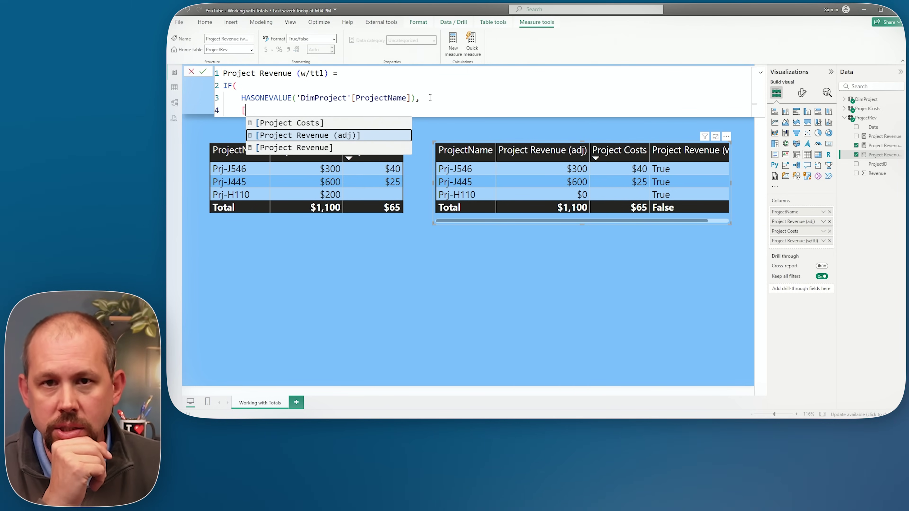
{"action": "key", "text": "Tab"}
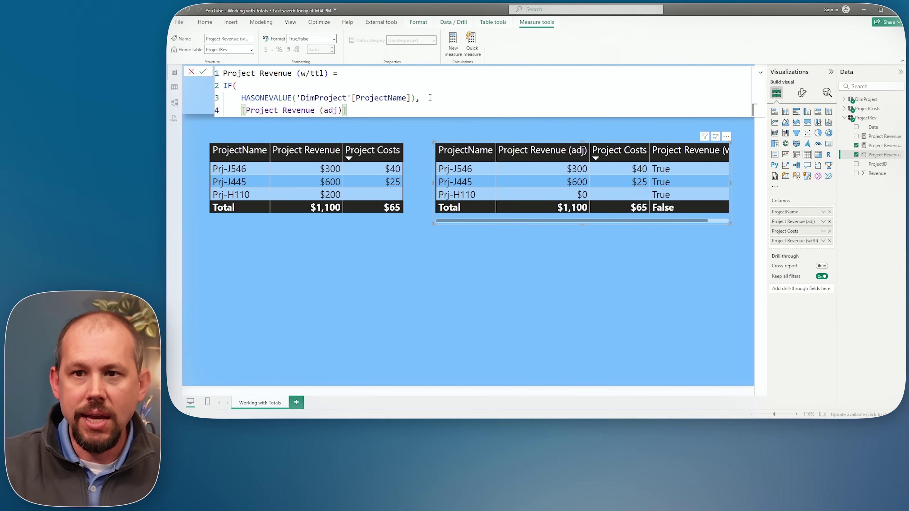
{"action": "type", "text": ")"}
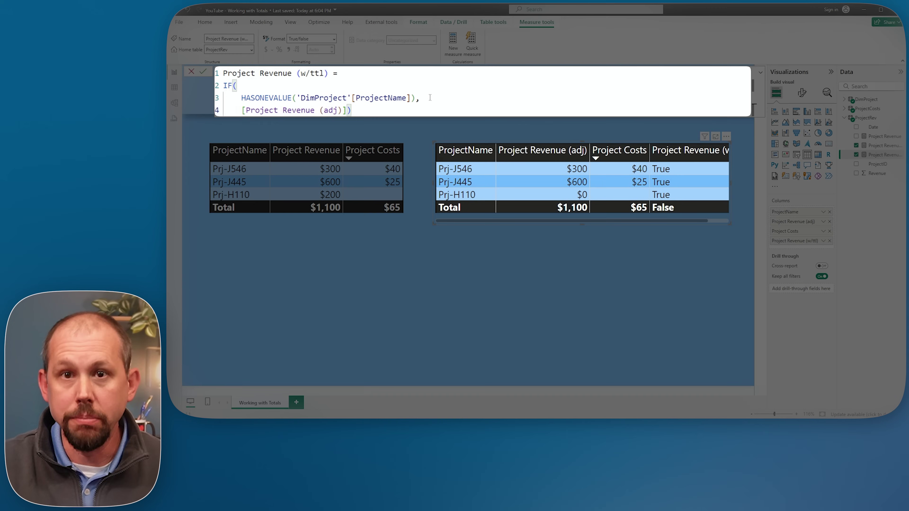
{"action": "key", "text": "Return"}
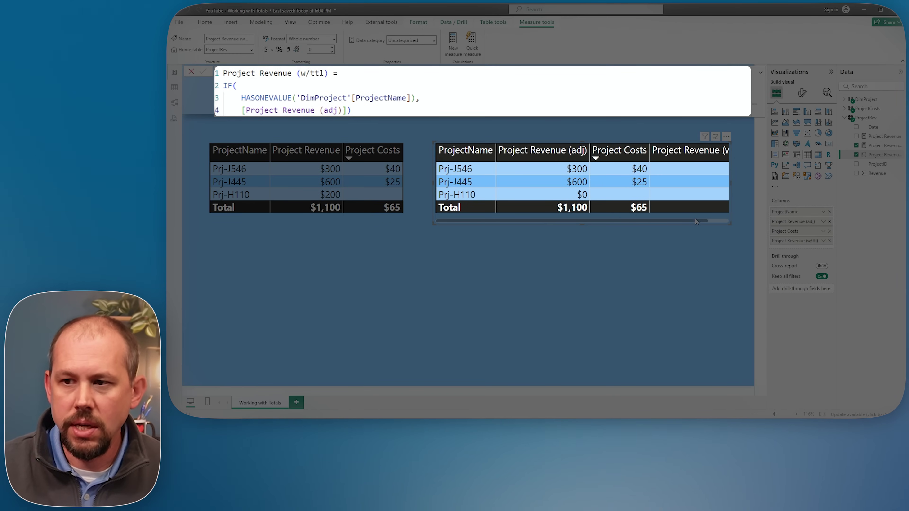
{"action": "left_click_drag", "start_coordinate": [696, 222], "coordinate": [712, 221]}
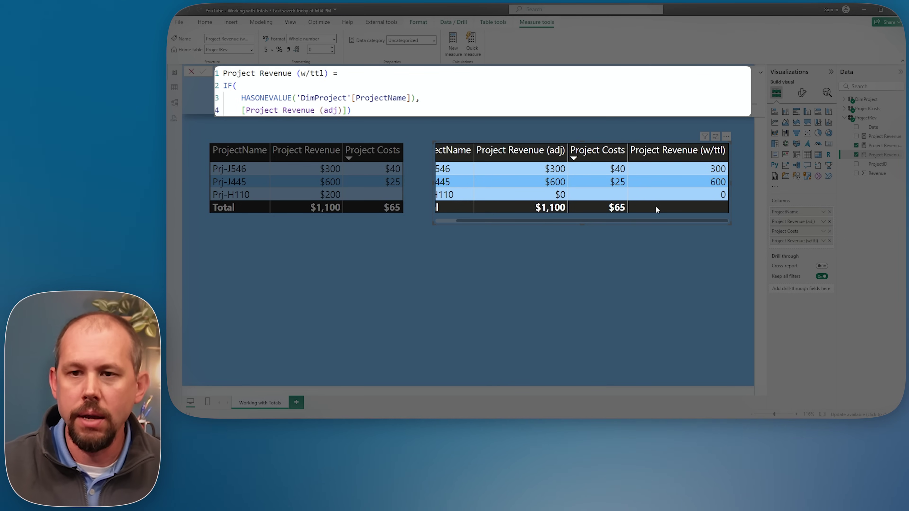
Step: Add 999 as a placeholder false result and commit the measure
{"action": "left_click", "coordinate": [369, 112]}
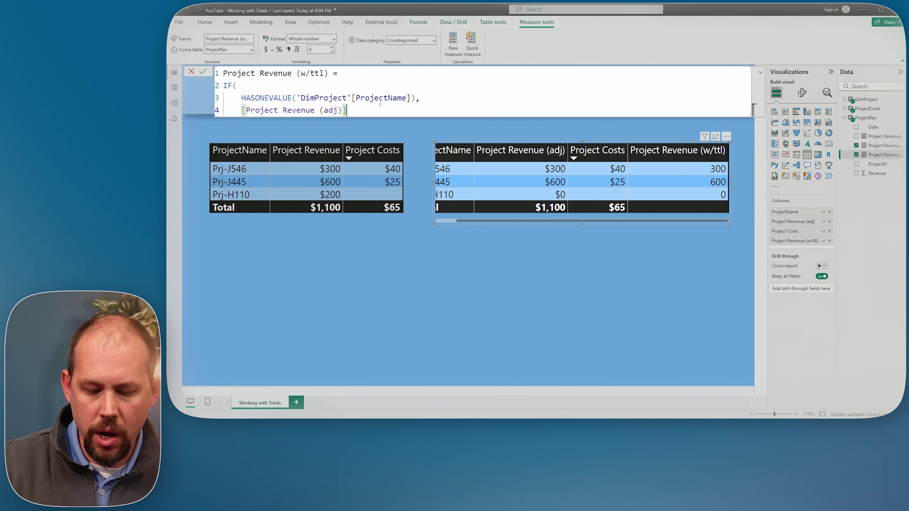
{"action": "type", "text": ","}
{"action": "key", "text": "Return"}
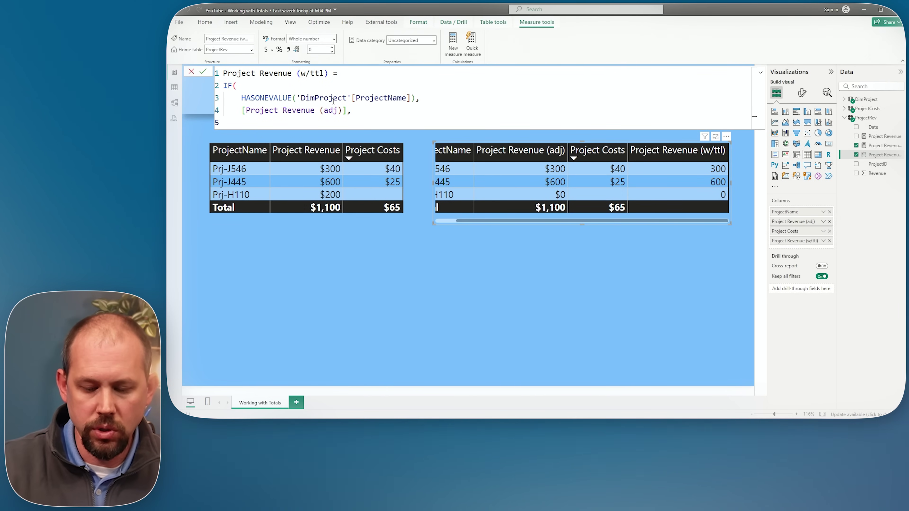
{"action": "type", "text": "999"}
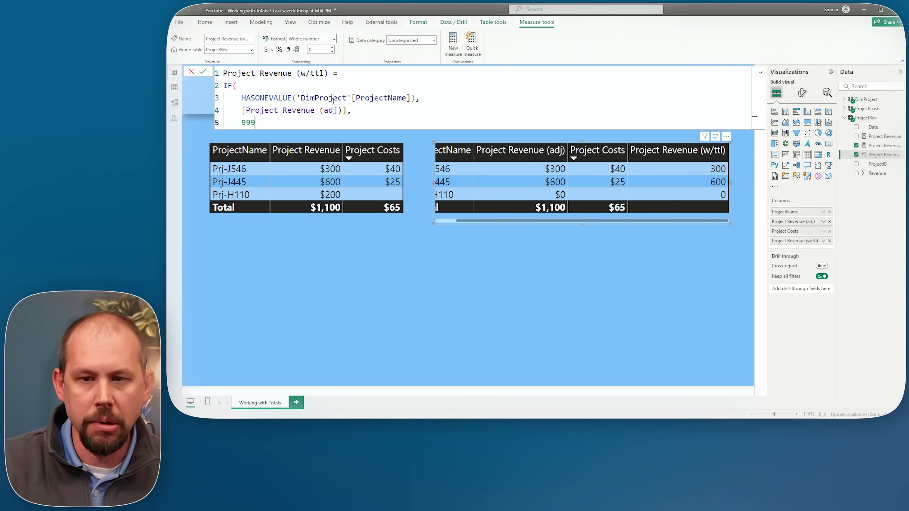
{"action": "type", "text": ")"}
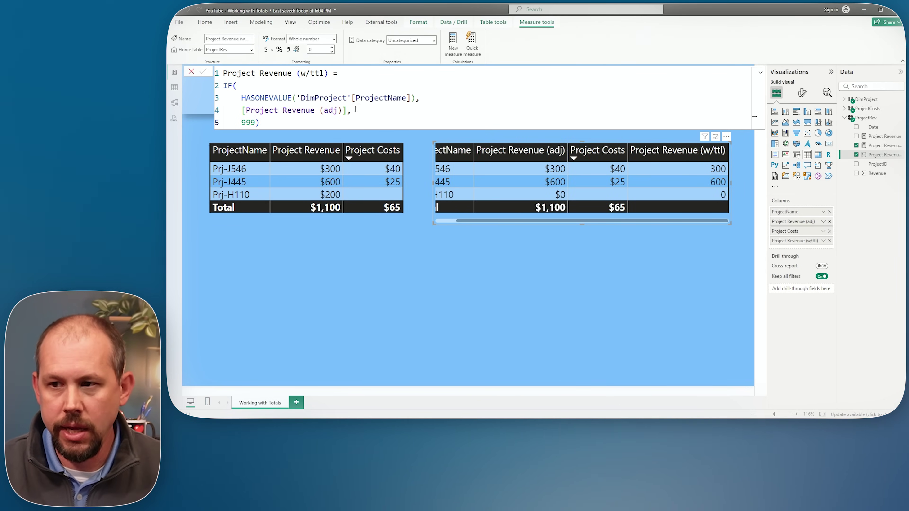
{"action": "key", "text": "Return"}
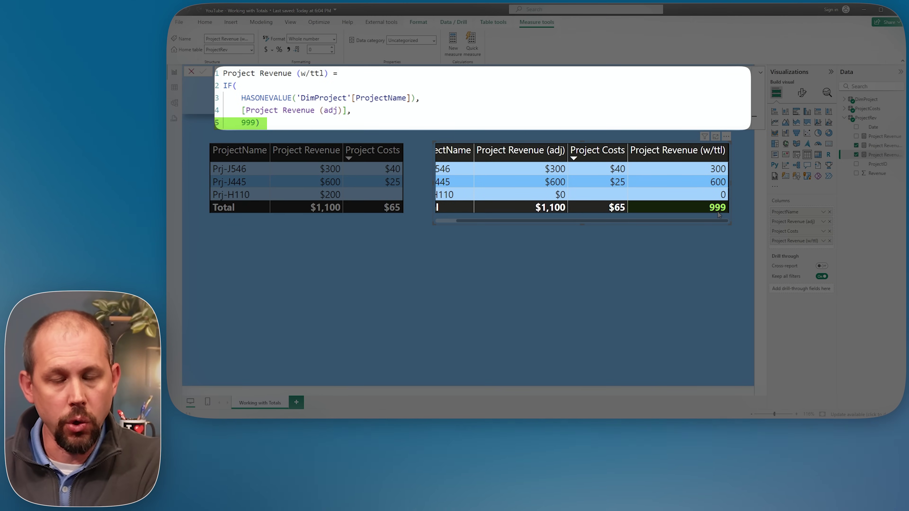
Step: Replace the 999 placeholder with a SUMMARIZE call
{"action": "double_click", "coordinate": [244, 123]}
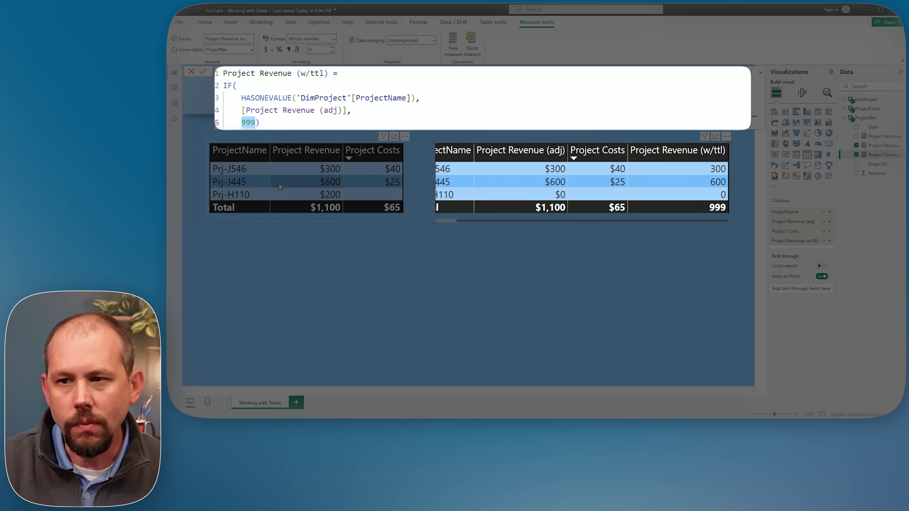
{"action": "key", "text": "BackSpace"}
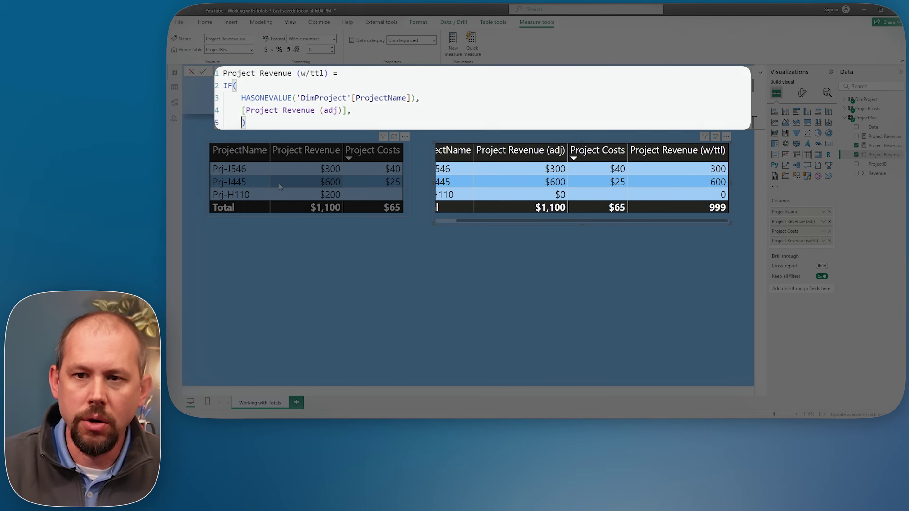
{"action": "key", "text": "Return"}
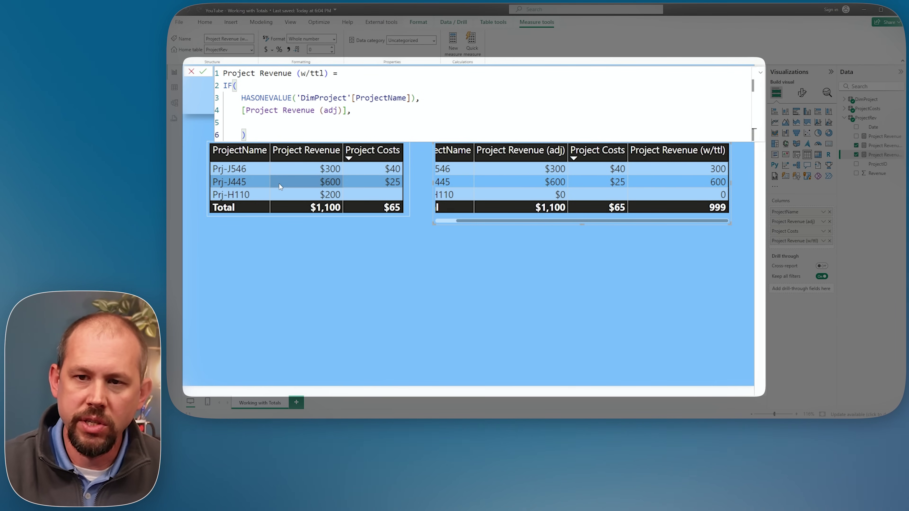
{"action": "type", "text": "summ"}
{"action": "key", "text": "Tab"}
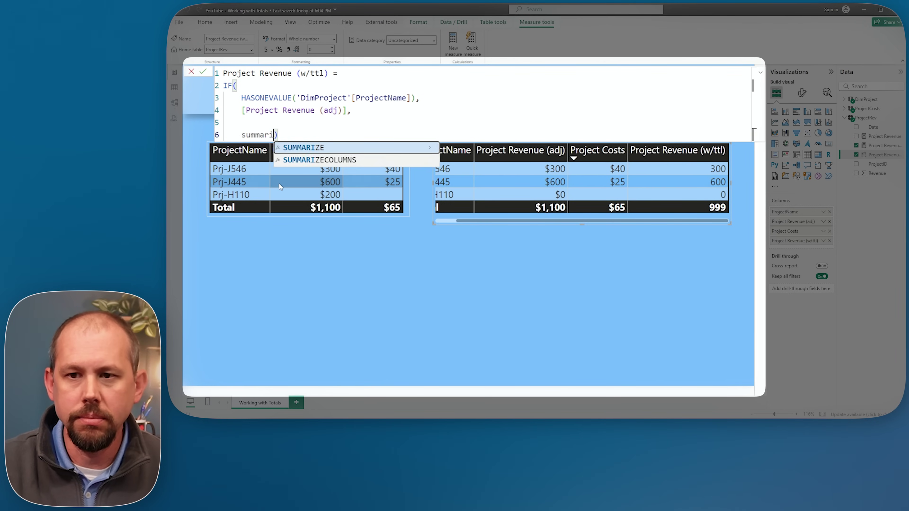
{"action": "key", "text": "Return"}
Step: Give SUMMARIZE the 'DimProject' table grouped by DimProject[ProjectName]
{"action": "type", "text": "'"}
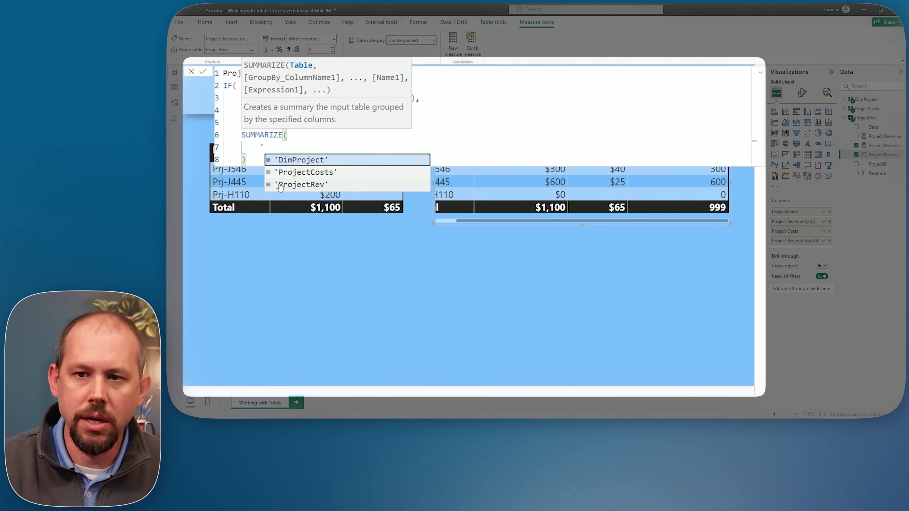
{"action": "key", "text": "Tab"}
{"action": "type", "text": ","}
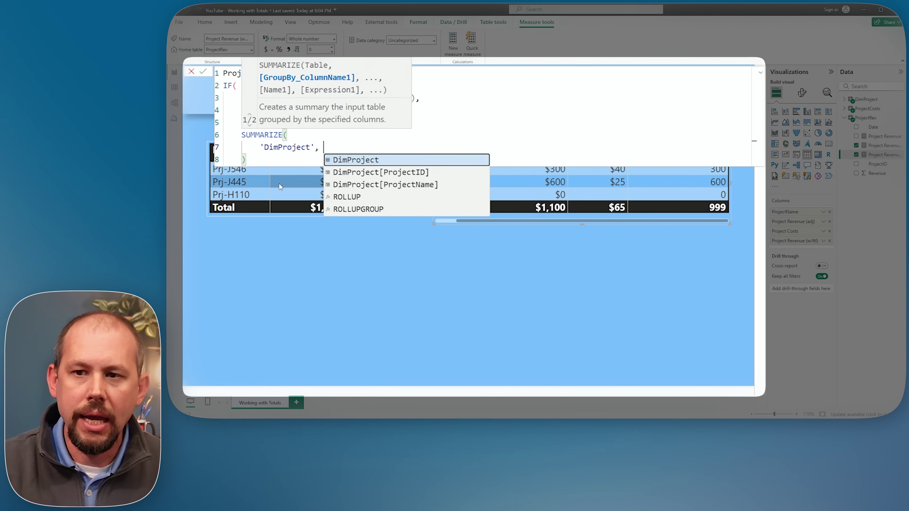
{"action": "key", "text": "Down"}
{"action": "key", "text": "Down"}
{"action": "key", "text": "Tab"}
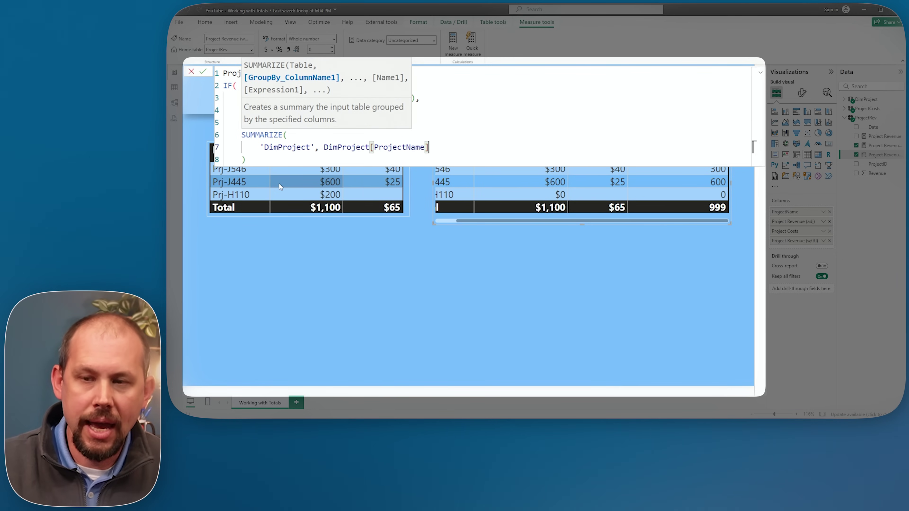
{"action": "type", "text": ")"}
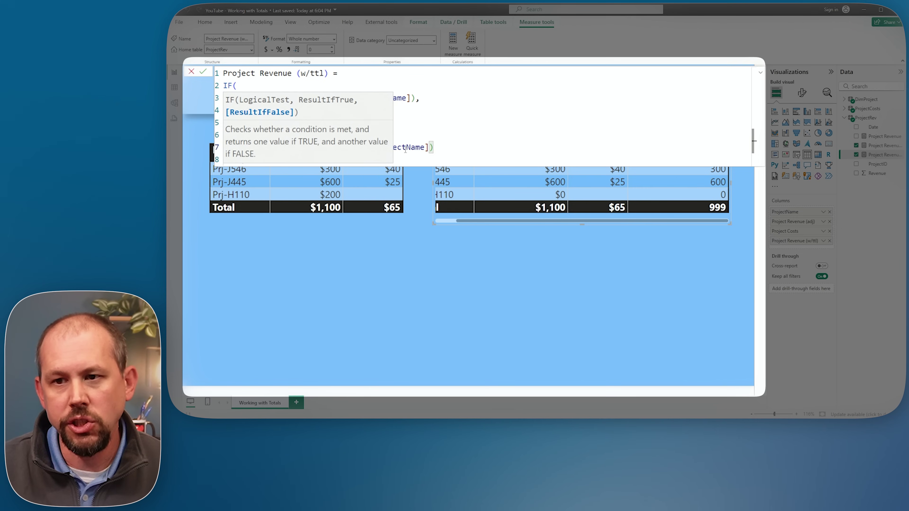
{"action": "key", "text": "Escape"}
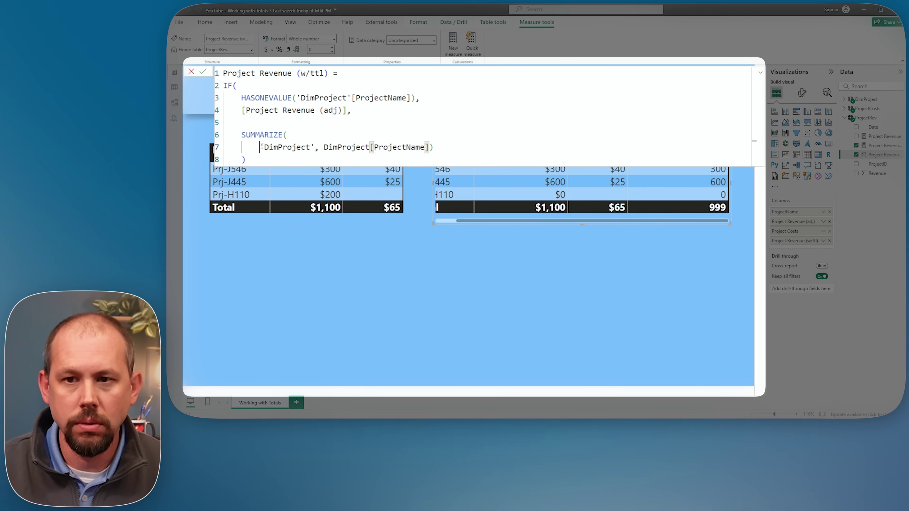
{"action": "left_click_drag", "start_coordinate": [260, 147], "coordinate": [310, 148]}
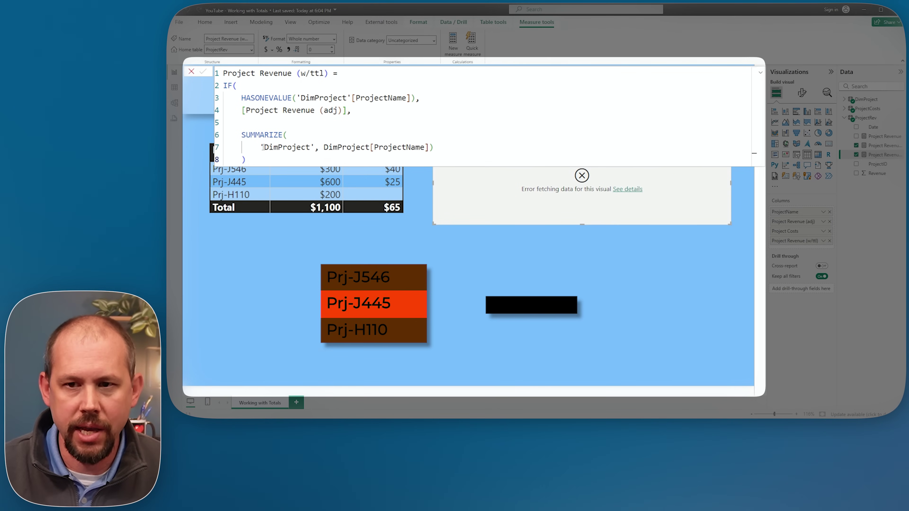
Step: Wrap SUMMARIZE in COUNTROWS so Total shows 3, and move the second table lower on the canvas
{"action": "left_click", "coordinate": [250, 124]}
{"action": "type", "text": "CO"}
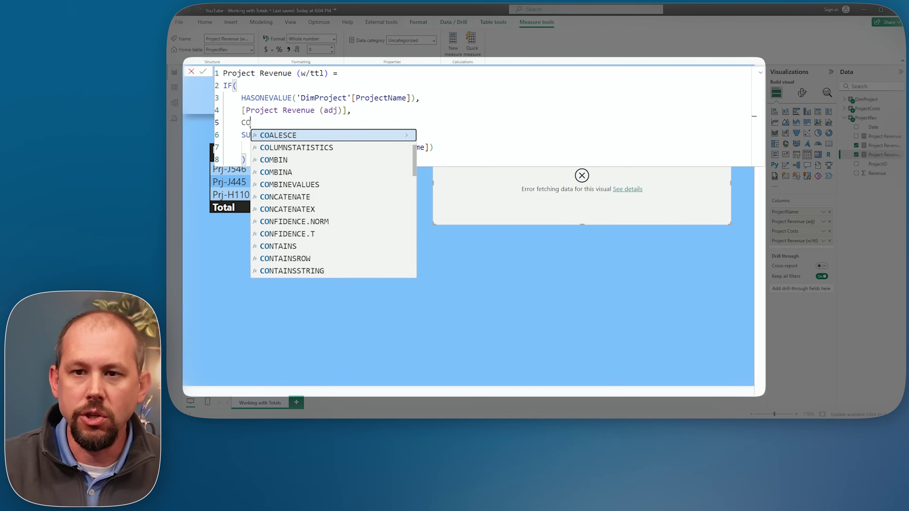
{"action": "type", "text": "NTROWS"}
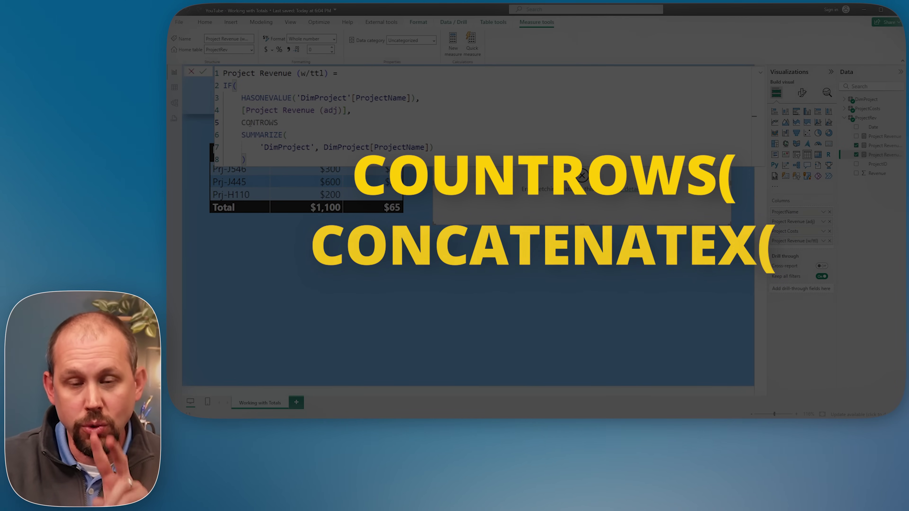
{"action": "type", "text": "("}
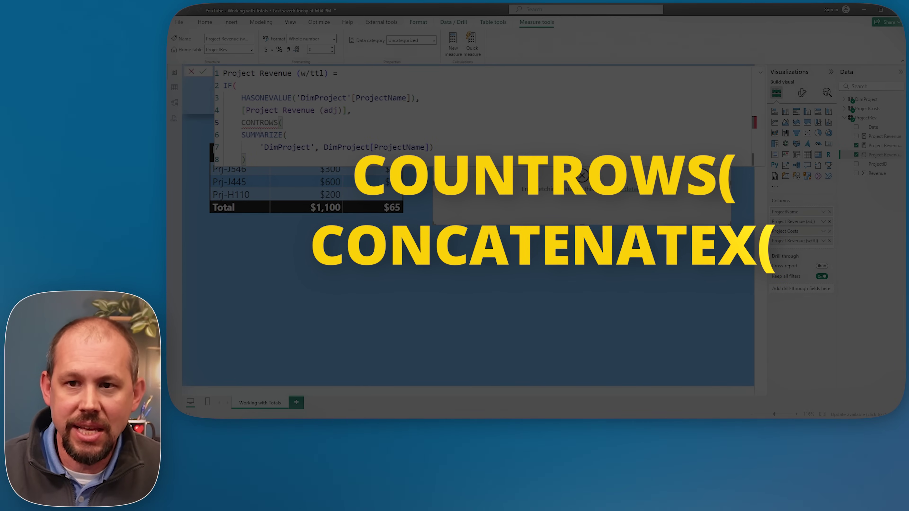
{"action": "type", "text": "U"}
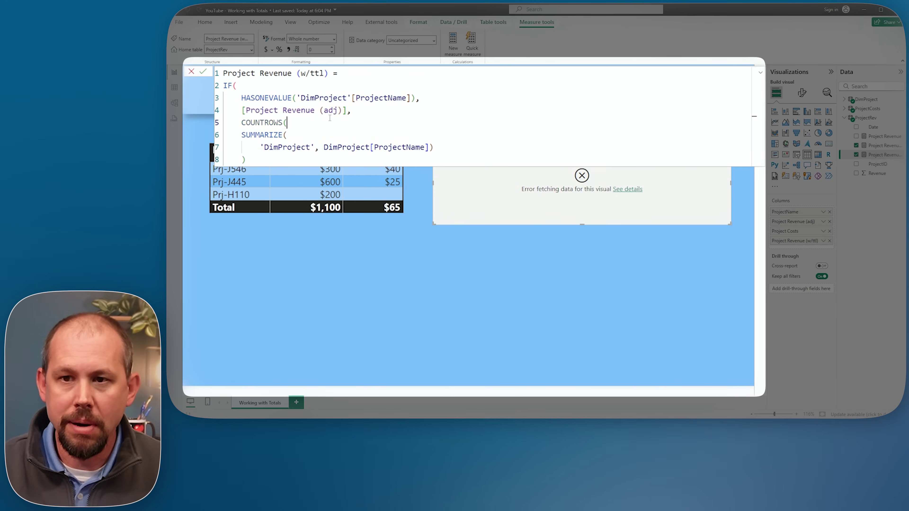
{"action": "left_click_drag", "start_coordinate": [233, 123], "coordinate": [285, 155]}
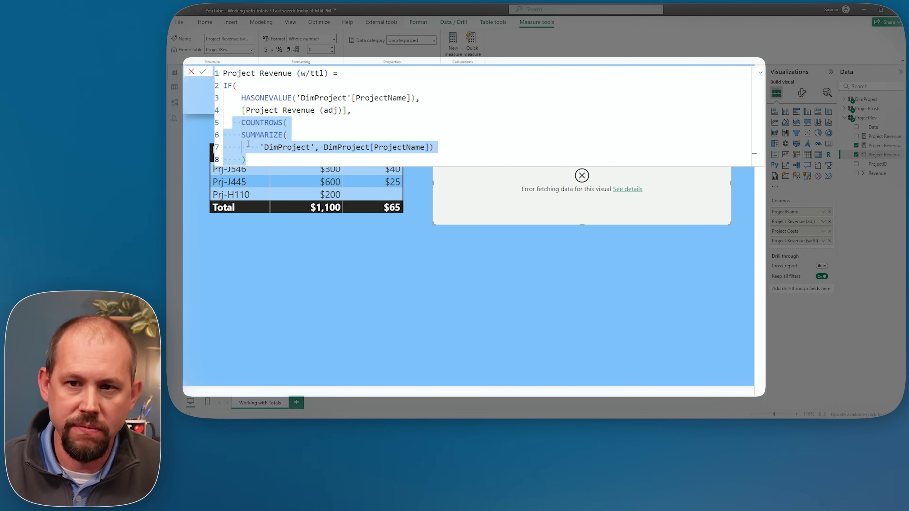
{"action": "left_click", "coordinate": [241, 135]}
{"action": "left_click_drag", "start_coordinate": [278, 148], "coordinate": [434, 147]}
{"action": "left_click", "coordinate": [462, 147]}
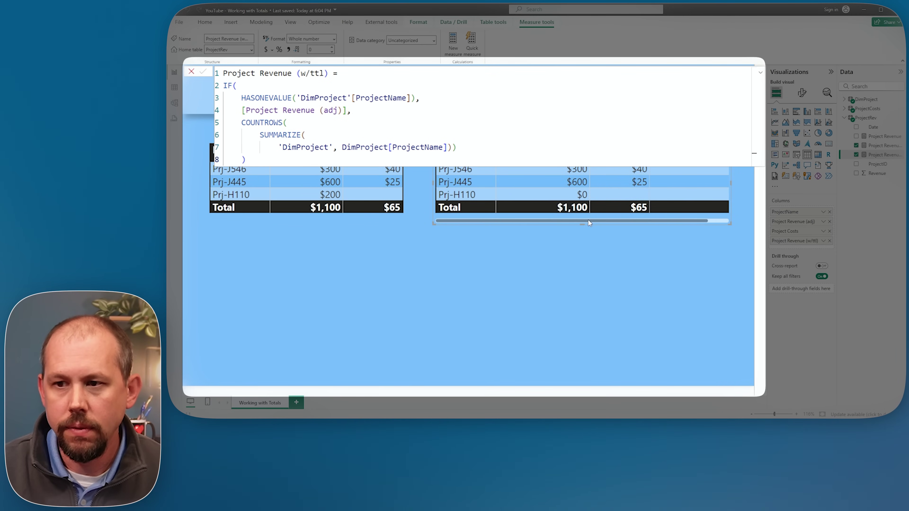
{"action": "left_click_drag", "start_coordinate": [588, 219], "coordinate": [630, 224]}
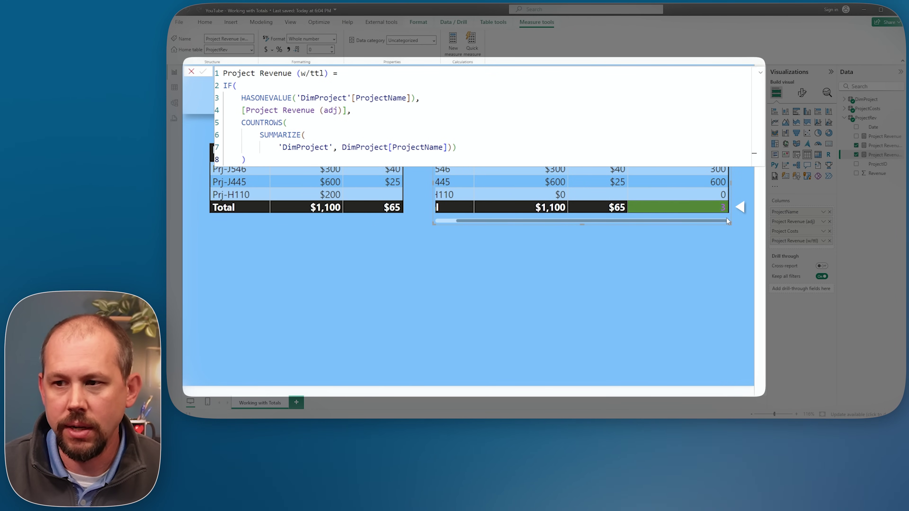
{"action": "left_click_drag", "start_coordinate": [726, 217], "coordinate": [605, 328]}
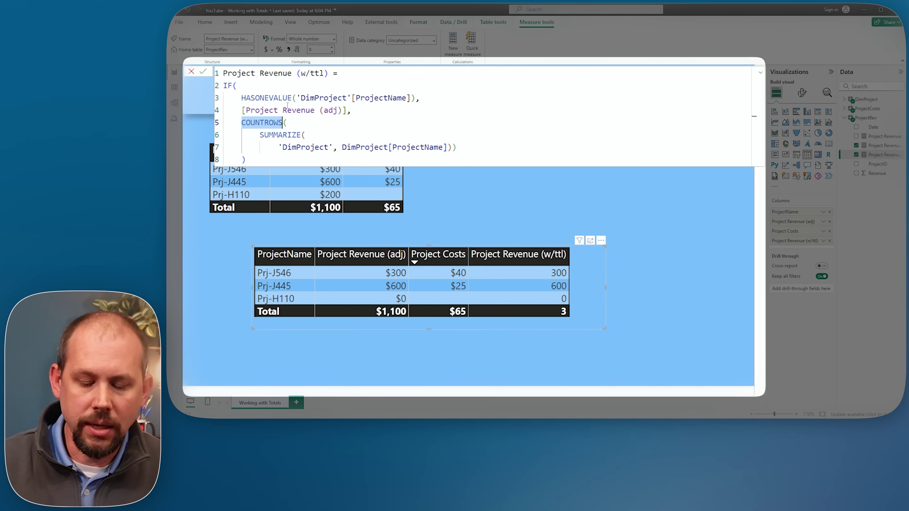
Step: Change COUNTROWS to CONCATENATEX of 'DimProject'[ProjectName] with ", " so Total lists Prj-J546, Prj-H110, Prj-J445
{"action": "type", "text": "CONC("}
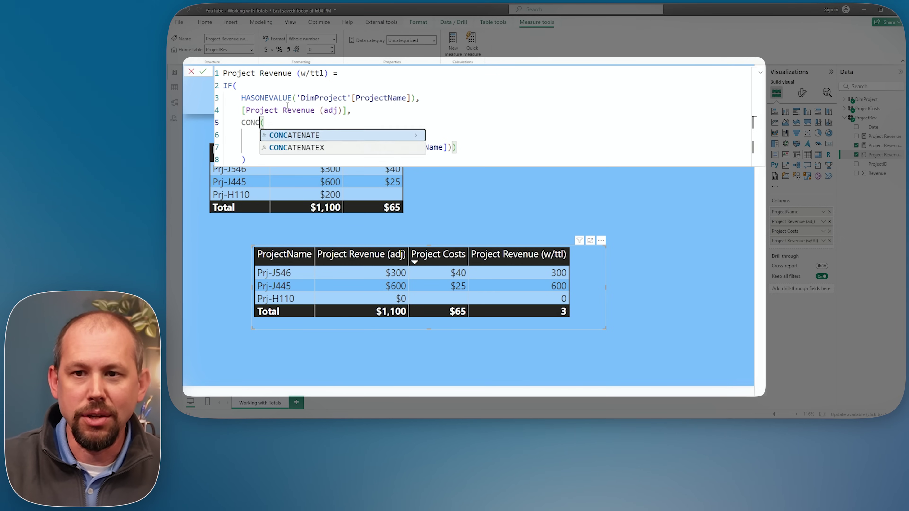
{"action": "key", "text": "Escape"}
{"action": "key", "text": "BackSpace"}
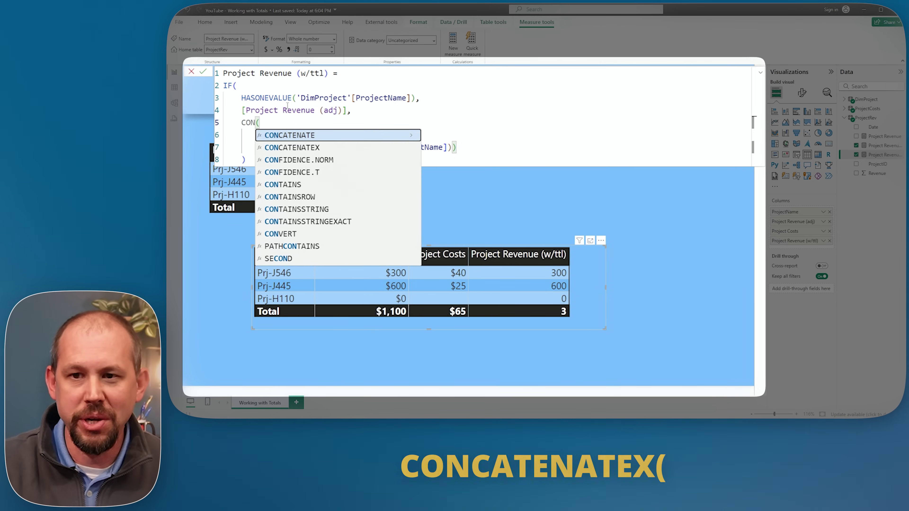
{"action": "type", "text": "CATENATEX"}
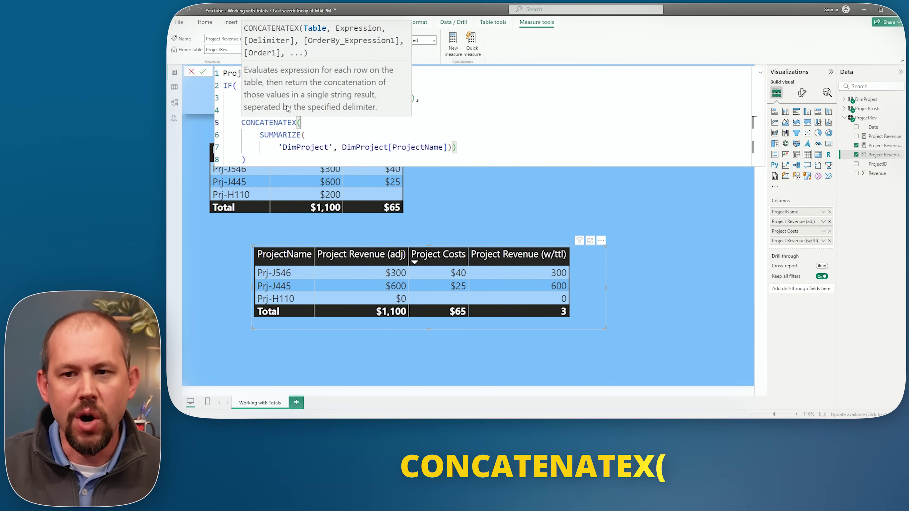
{"action": "left_click", "coordinate": [472, 146]}
{"action": "key", "text": "BackSpace"}
{"action": "type", "text": ","}
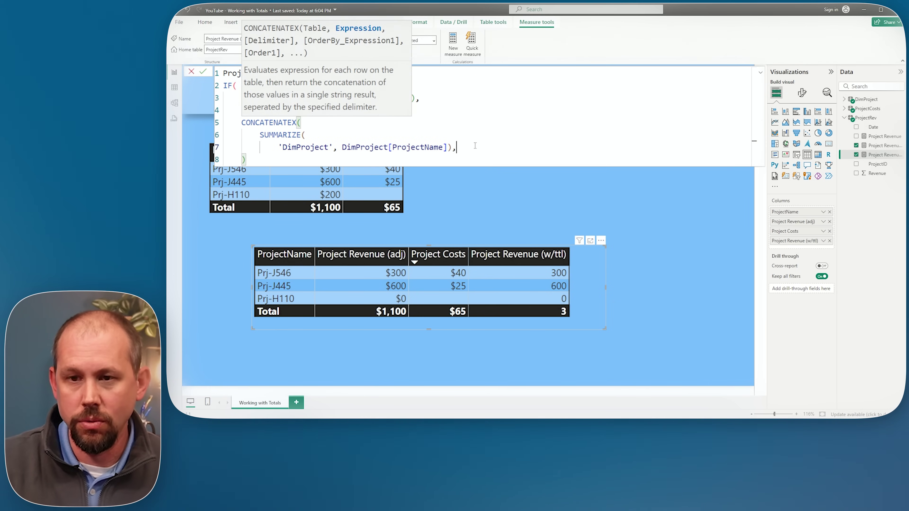
{"action": "key", "text": "Return"}
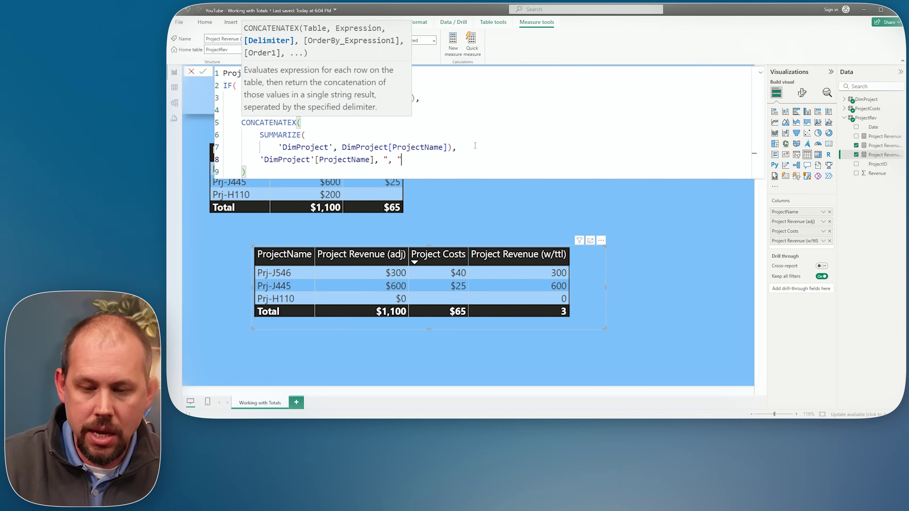
{"action": "type", "text": ")"}
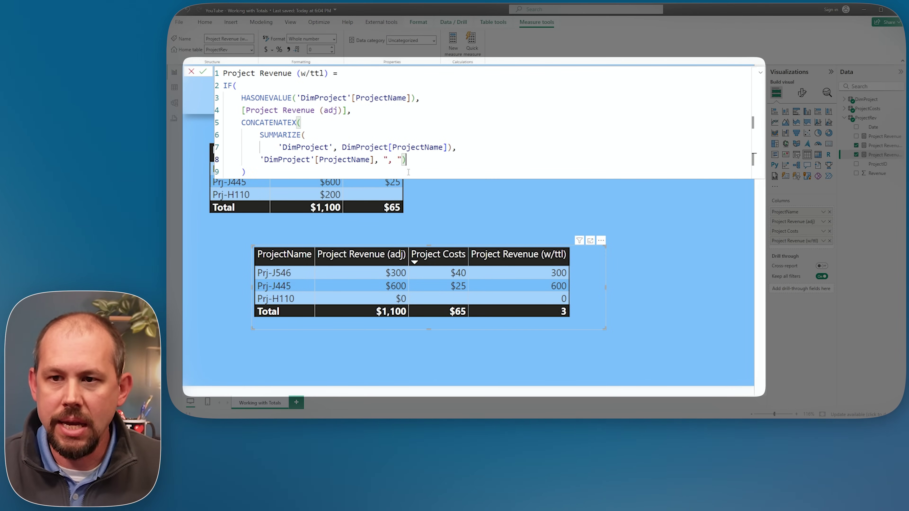
{"action": "key", "text": "Return"}
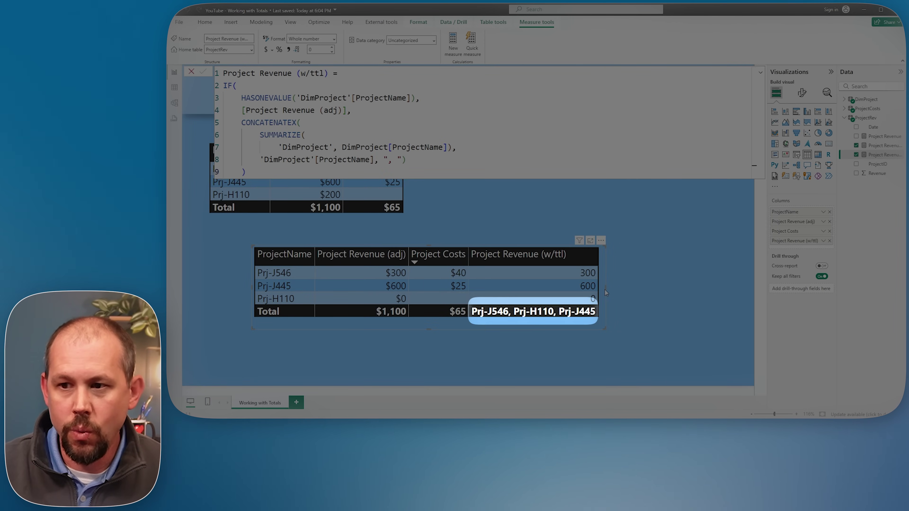
Step: Widen the second table visual slightly to the right so the Total's project list fits
{"action": "left_click_drag", "start_coordinate": [604, 289], "coordinate": [624, 288]}
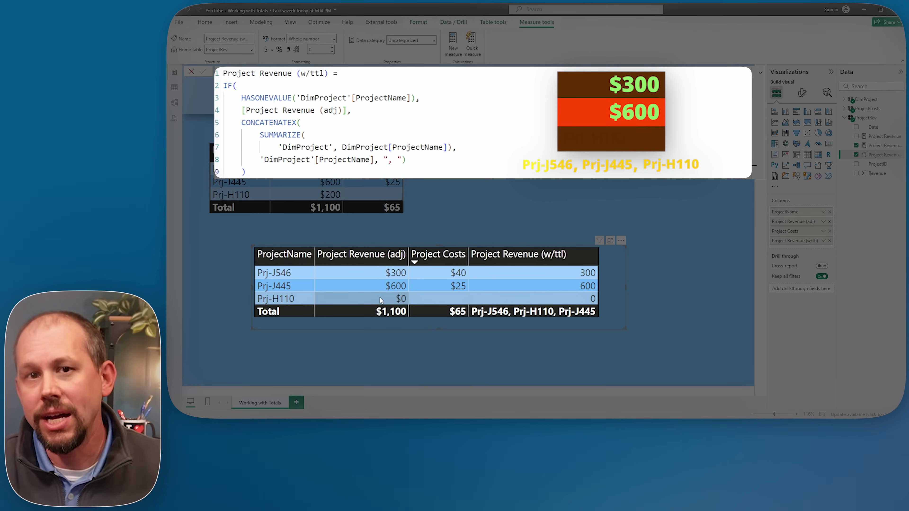
Step: Change CONCATENATEX to SUMX and delete its column and delimiter arguments
{"action": "double_click", "coordinate": [270, 123]}
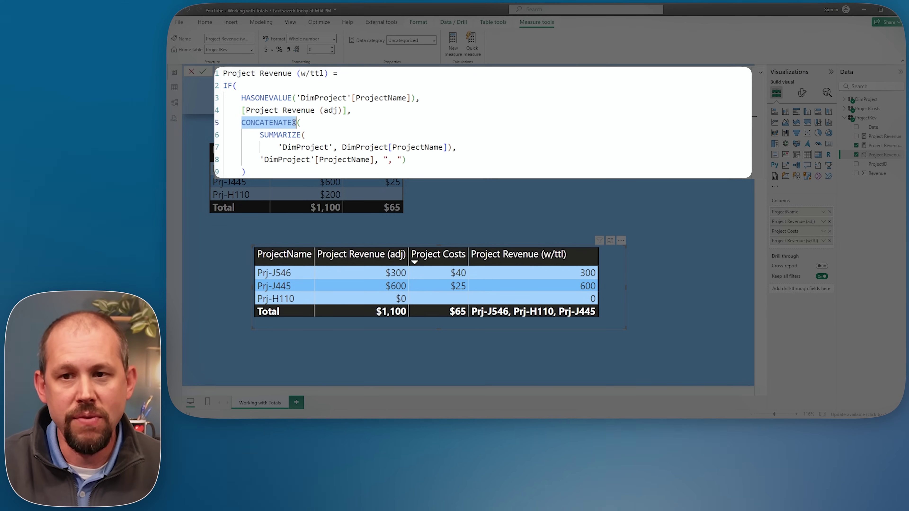
{"action": "type", "text": "SUMX("}
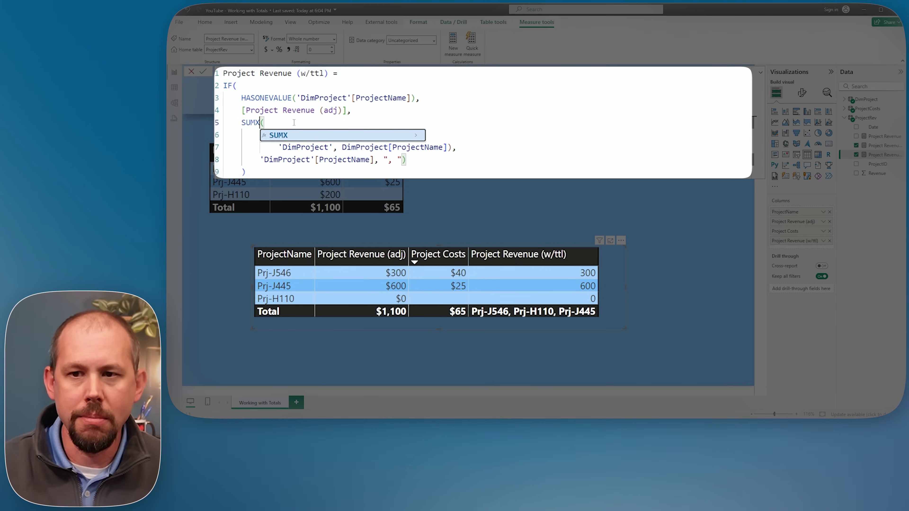
{"action": "left_click_drag", "start_coordinate": [406, 160], "coordinate": [309, 164]}
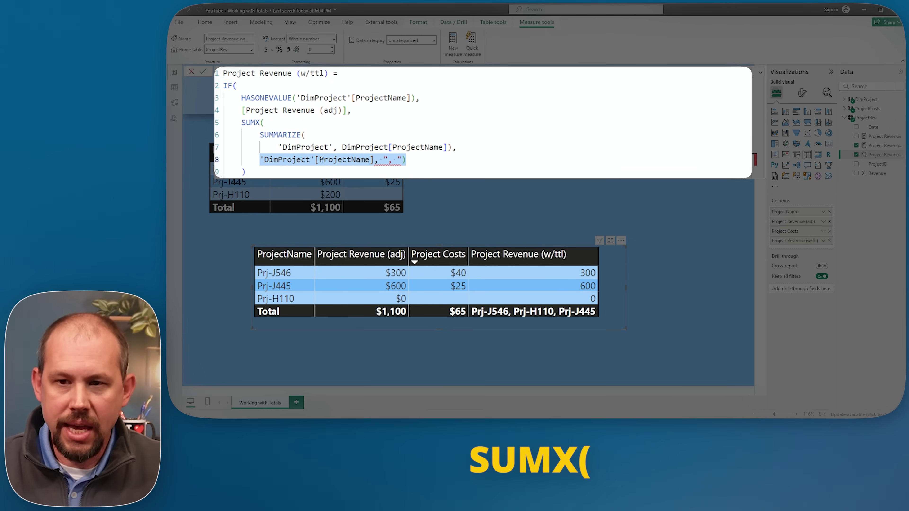
{"action": "key", "text": "BackSpace"}
Step: Sum [Project Revenue (adj)] over the SUMMARIZE table and commit, so Total shows 900
{"action": "left_click", "coordinate": [259, 122]}
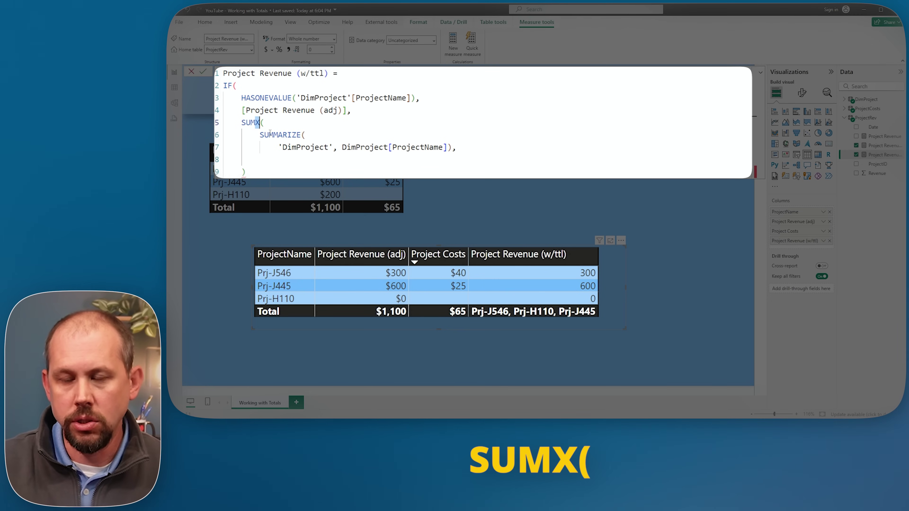
{"action": "left_click_drag", "start_coordinate": [260, 135], "coordinate": [478, 150]}
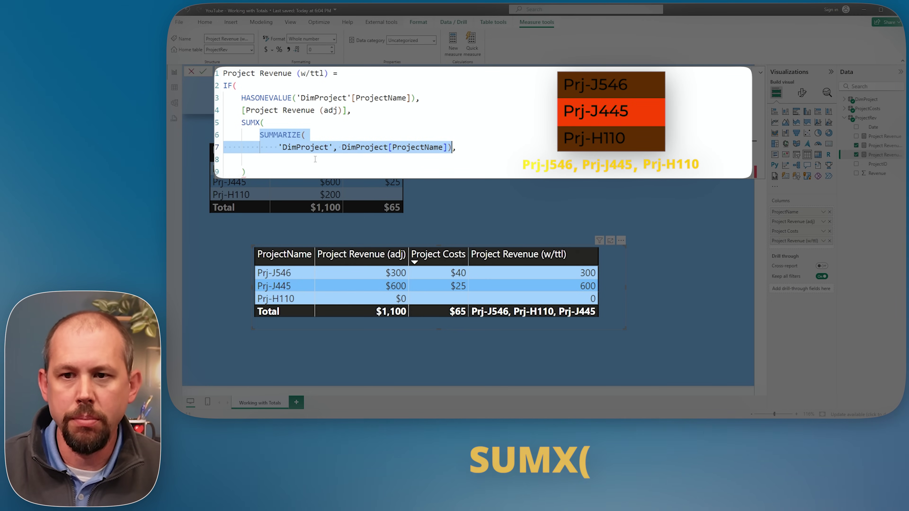
{"action": "key", "text": "Up"}
{"action": "type", "text": "["}
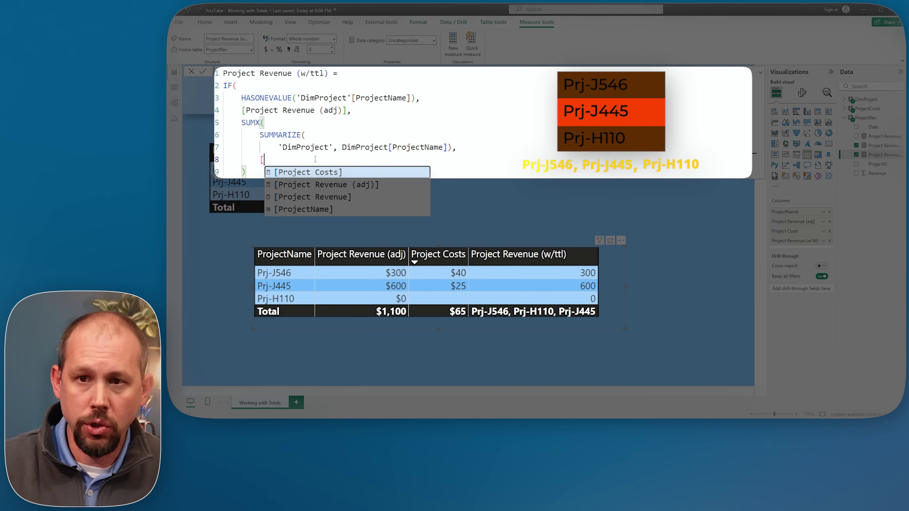
{"action": "key", "text": "Down"}
{"action": "key", "text": "Tab"}
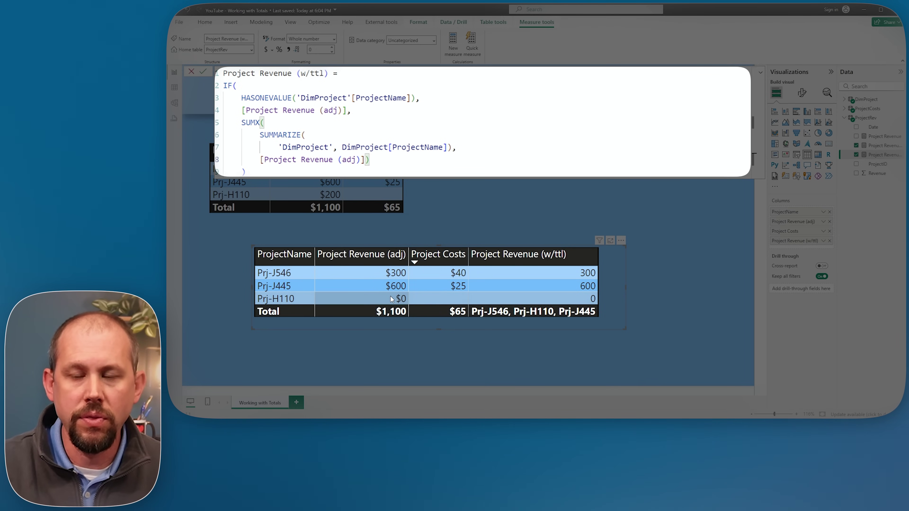
{"action": "key", "text": "Down"}
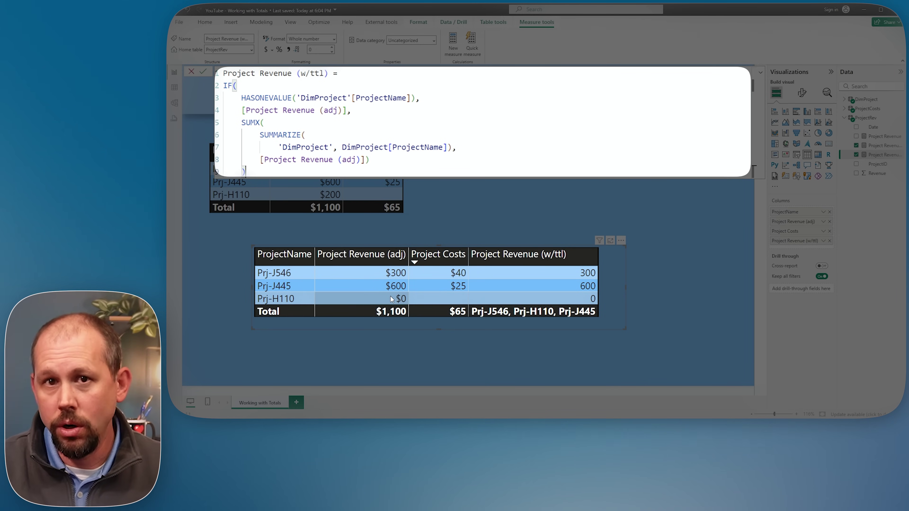
{"action": "key", "text": "Return"}
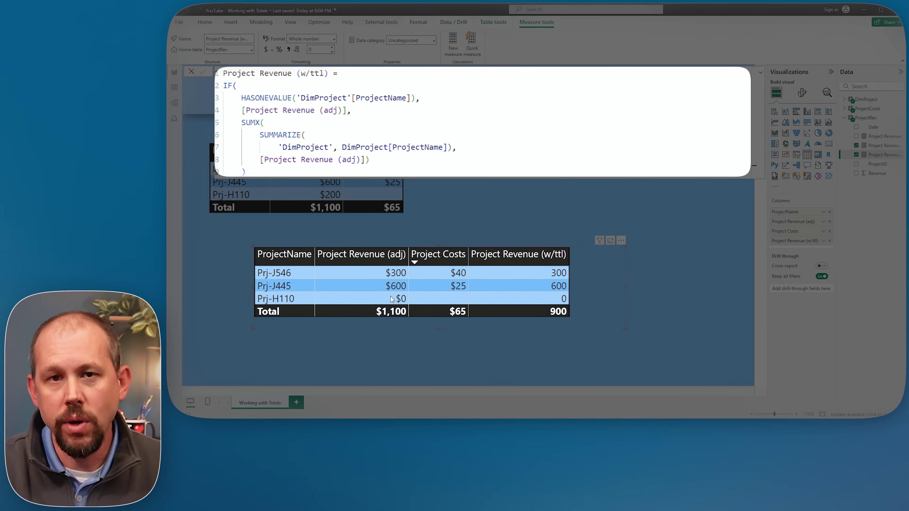